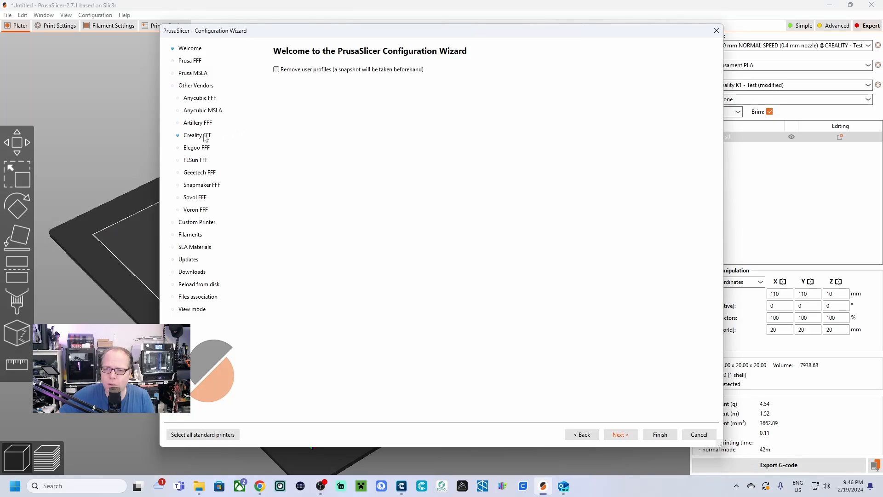
Find the Creality Ender-6 with the 0.4 mm nozzle among the Creality FFF printers in the Configuration Wizard and finish the wizard.
{"action": "left_click", "coordinate": [202, 136]}
{"action": "scroll", "coordinate": [404, 211], "scroll_direction": "down", "scroll_amount": 3}
{"action": "scroll", "coordinate": [403, 211], "scroll_direction": "down", "scroll_amount": 10}
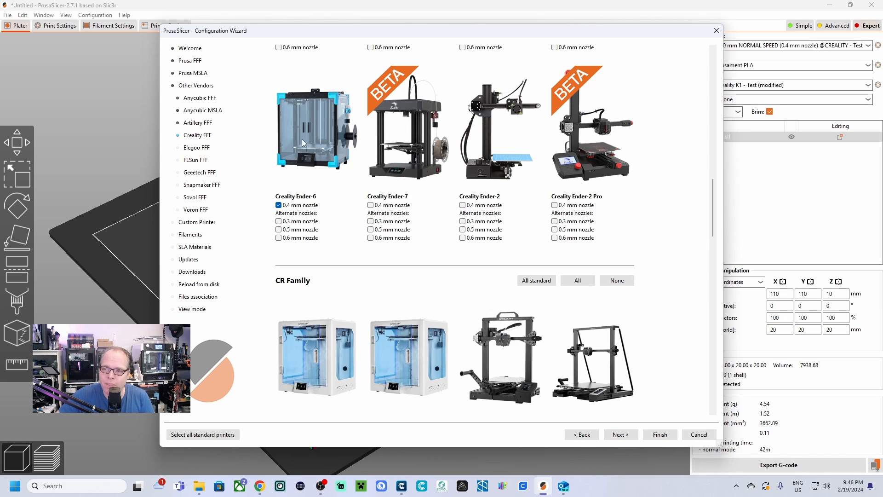
{"action": "left_click", "coordinate": [660, 434]}
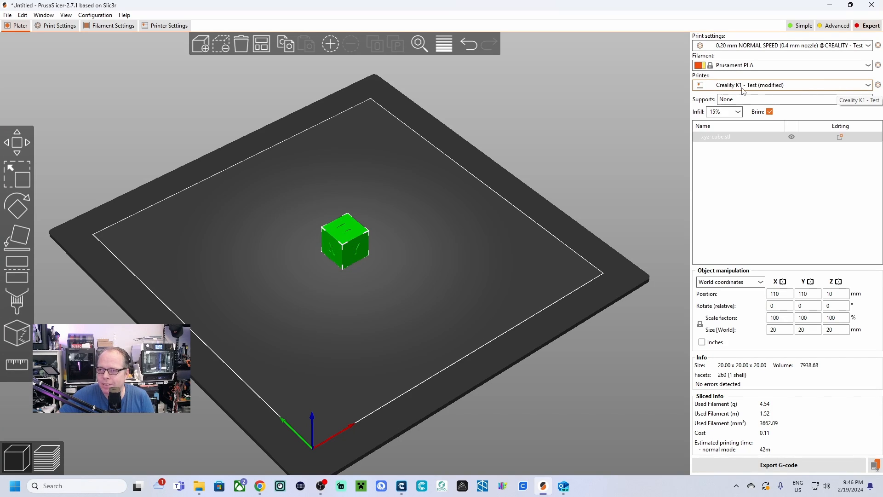
Switch the printer preset to Creality Ender-6 (0.4 mm nozzle) and arrange the cube on the new bed.
{"action": "left_click", "coordinate": [758, 87]}
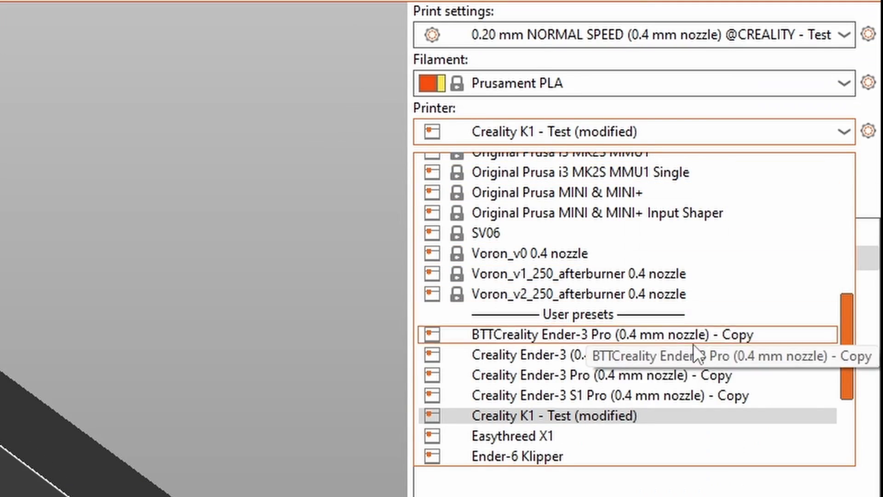
{"action": "scroll", "coordinate": [777, 184], "scroll_direction": "up", "scroll_amount": 5}
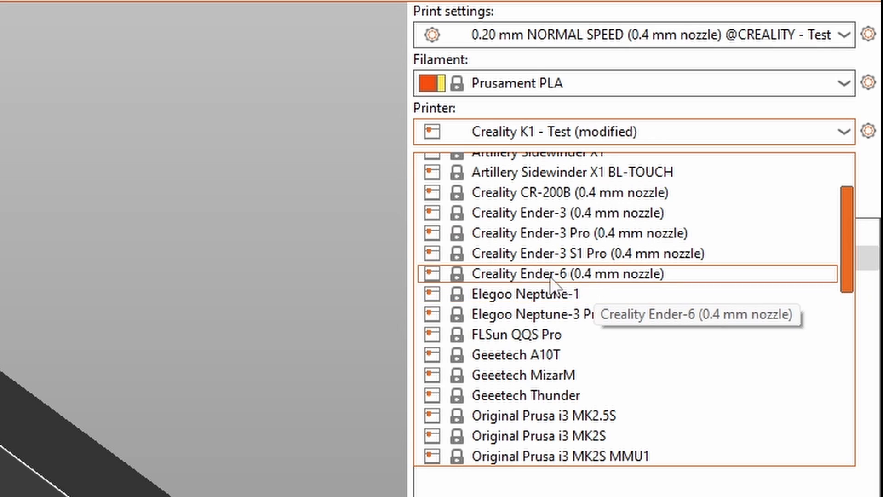
{"action": "left_click", "coordinate": [533, 273]}
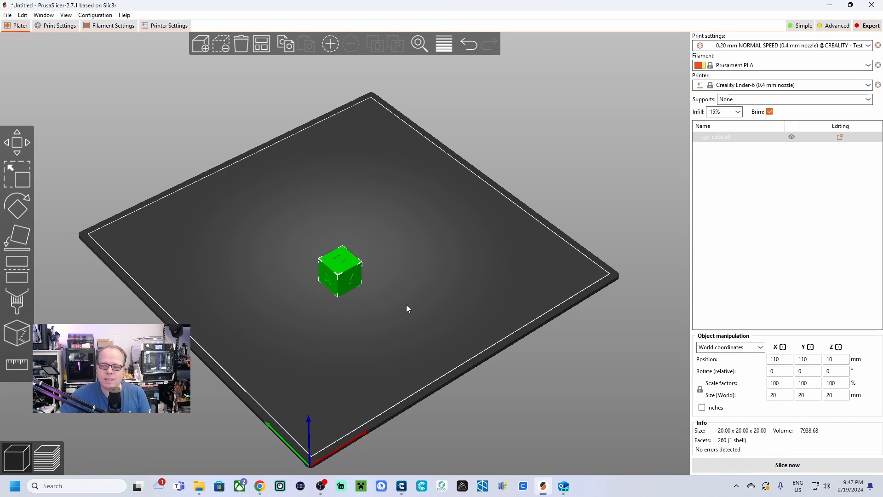
{"action": "left_click", "coordinate": [264, 46]}
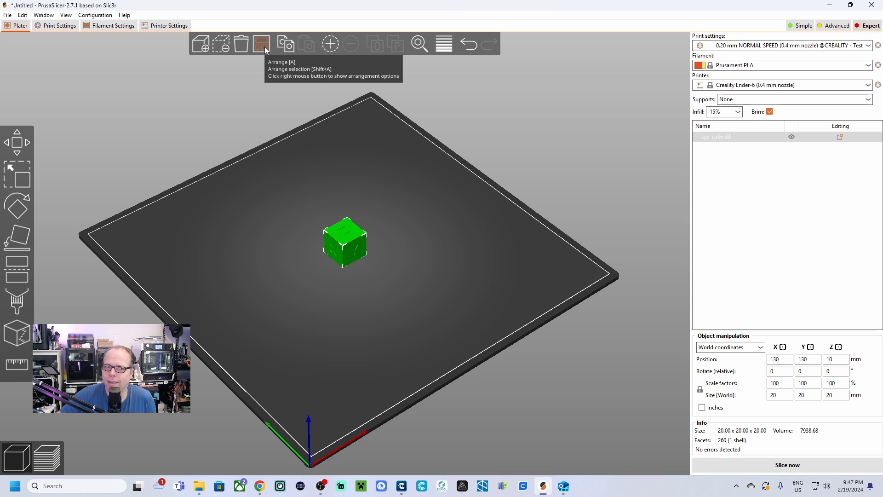
In the printer's bed shape settings, set the size to 220 x 220 and the origin to 0, 0.
{"action": "left_click", "coordinate": [169, 26]}
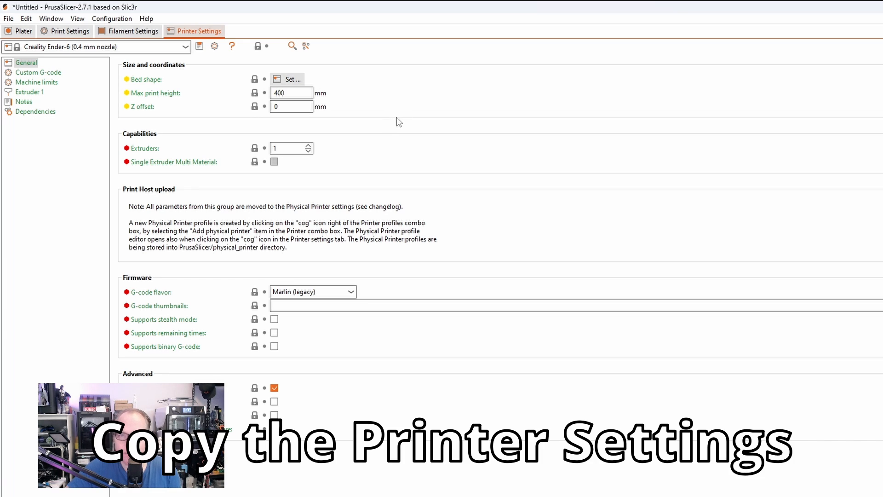
{"action": "left_click", "coordinate": [287, 81]}
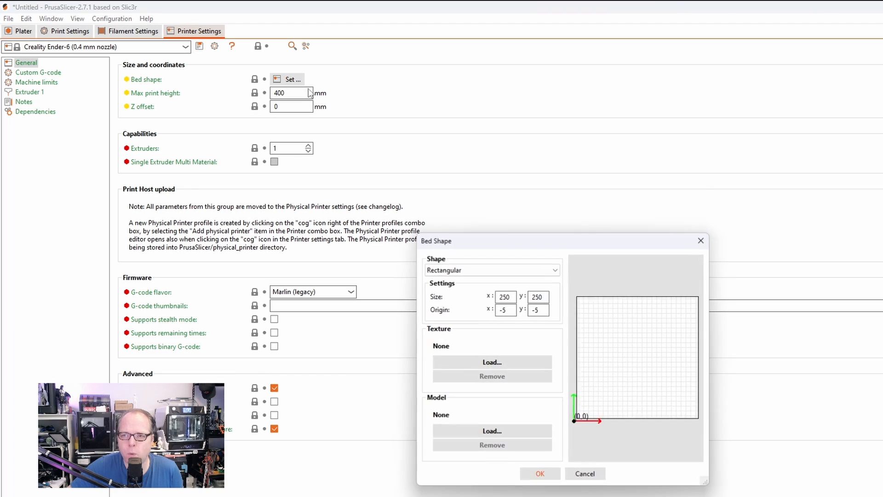
{"action": "left_click_drag", "start_coordinate": [512, 297], "coordinate": [492, 298]}
{"action": "type", "text": "220"}
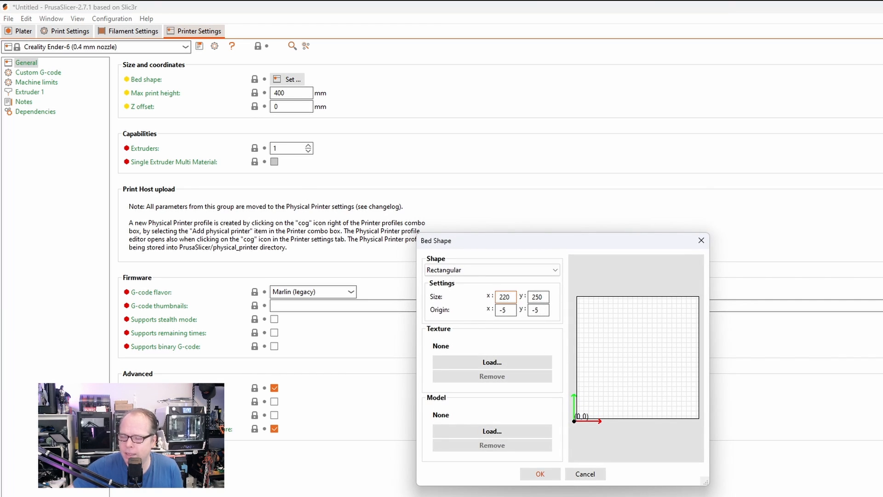
{"action": "key", "text": "Tab"}
{"action": "type", "text": "220"}
{"action": "key", "text": "Tab"}
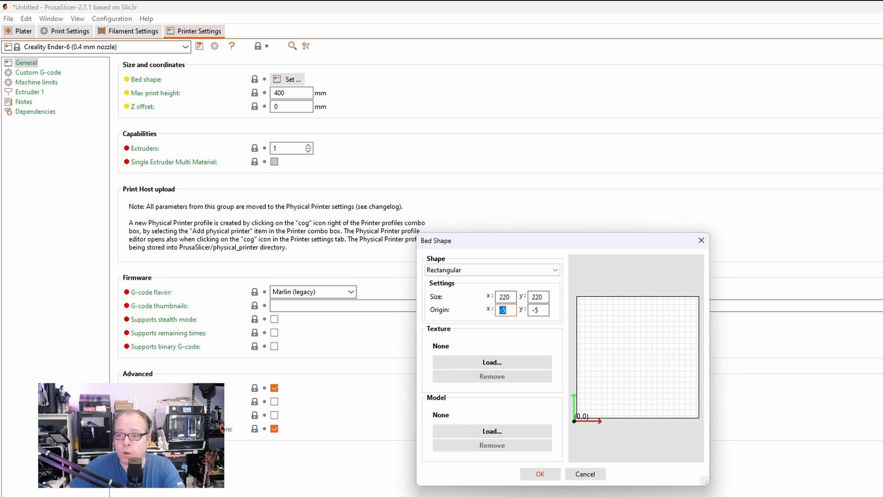
{"action": "type", "text": "0"}
{"action": "key", "text": "Tab"}
{"action": "type", "text": "0"}
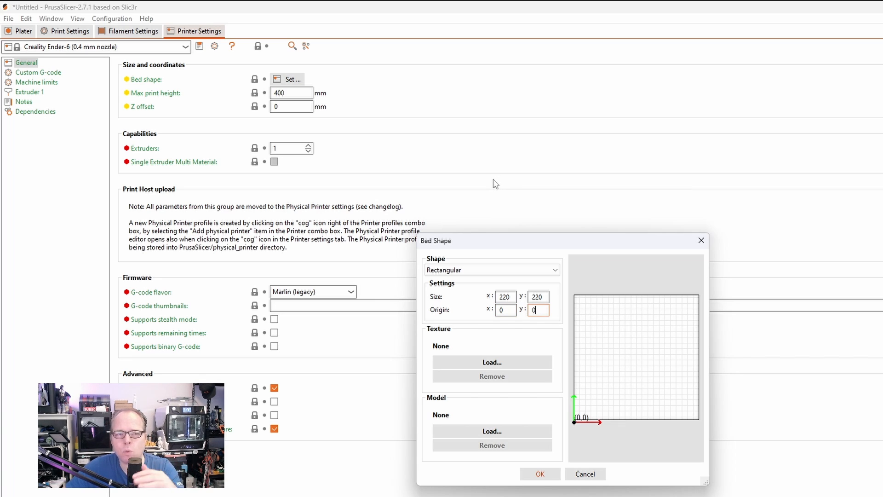
Load ender6.svg as the bed texture from C:\Program Files\Prusa3D\PrusaSlicer\resources\profiles\Creality.
{"action": "left_click", "coordinate": [492, 363]}
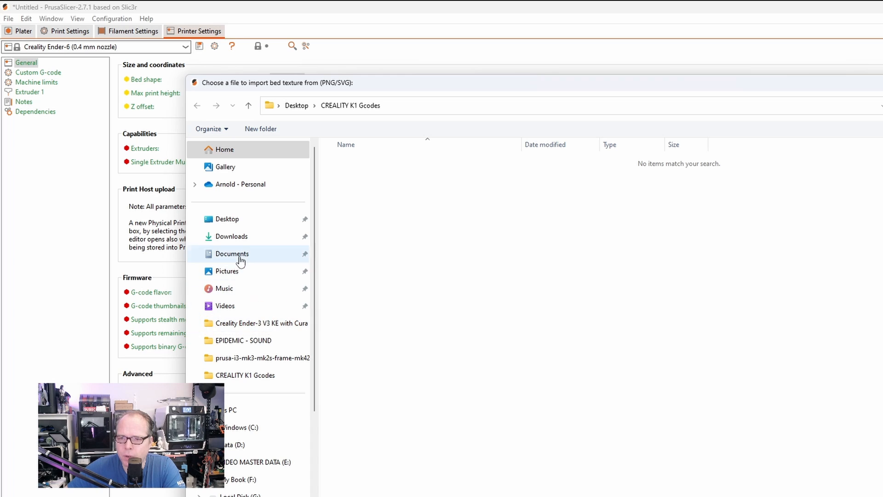
{"action": "scroll", "coordinate": [244, 373], "scroll_direction": "down", "scroll_amount": 2}
{"action": "left_click", "coordinate": [235, 320]}
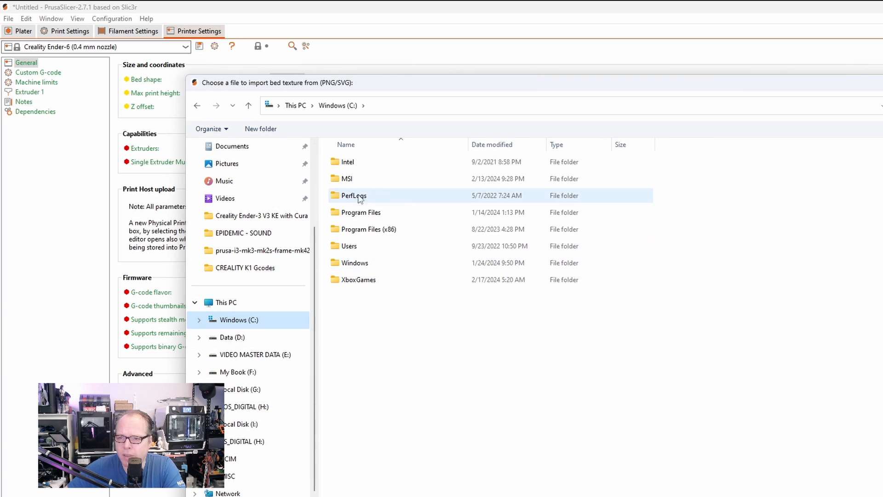
{"action": "double_click", "coordinate": [361, 212]}
{"action": "scroll", "coordinate": [377, 324], "scroll_direction": "down", "scroll_amount": 9}
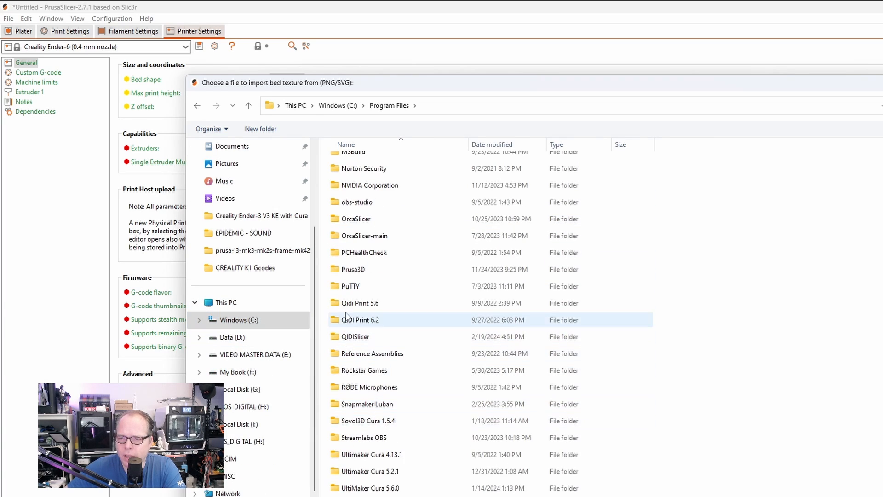
{"action": "double_click", "coordinate": [356, 270]}
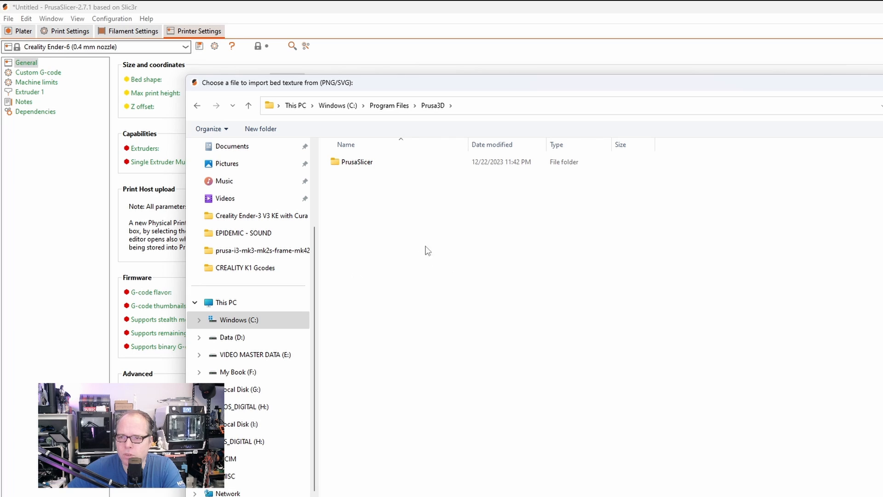
{"action": "double_click", "coordinate": [356, 166]}
{"action": "double_click", "coordinate": [360, 197]}
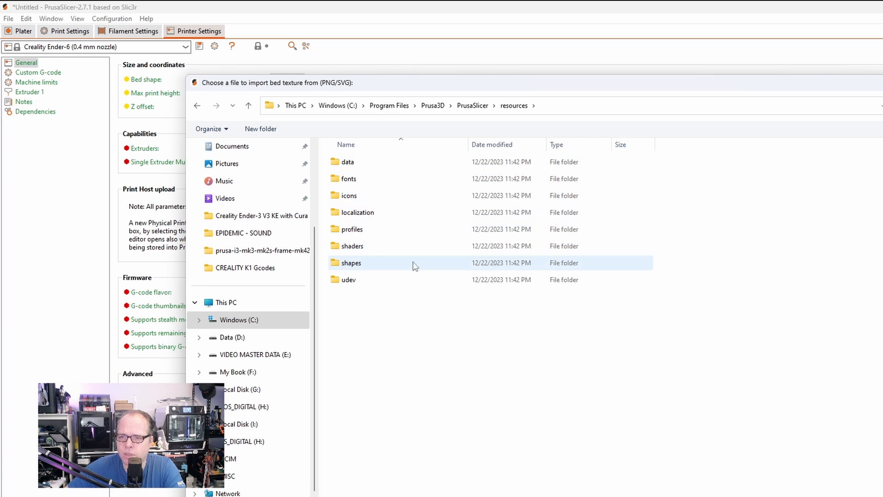
{"action": "double_click", "coordinate": [351, 229]}
{"action": "left_click", "coordinate": [299, 222]}
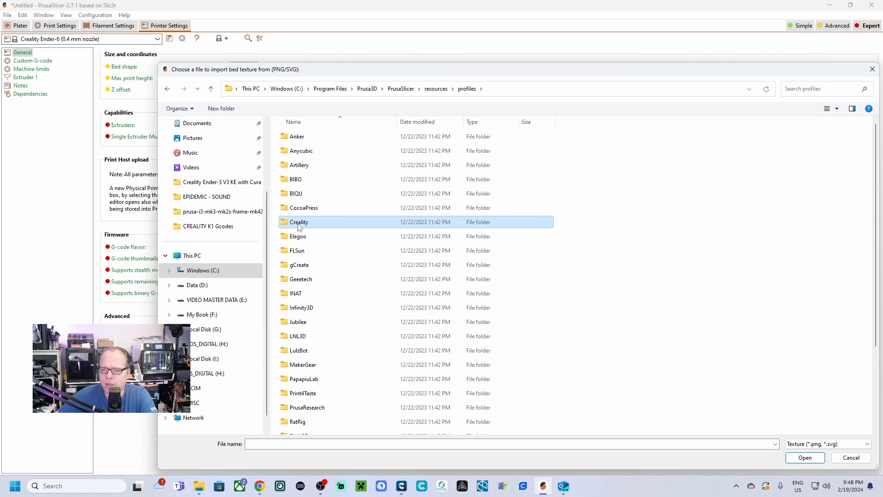
{"action": "double_click", "coordinate": [299, 226]}
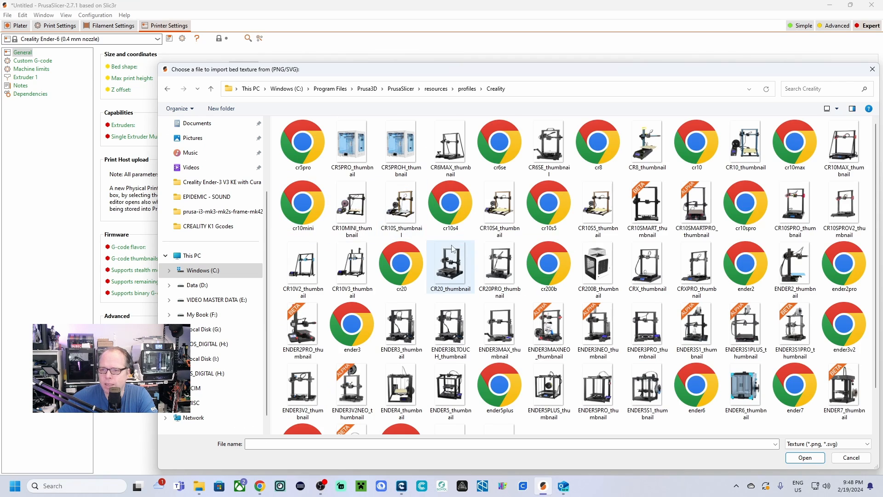
{"action": "double_click", "coordinate": [702, 398]}
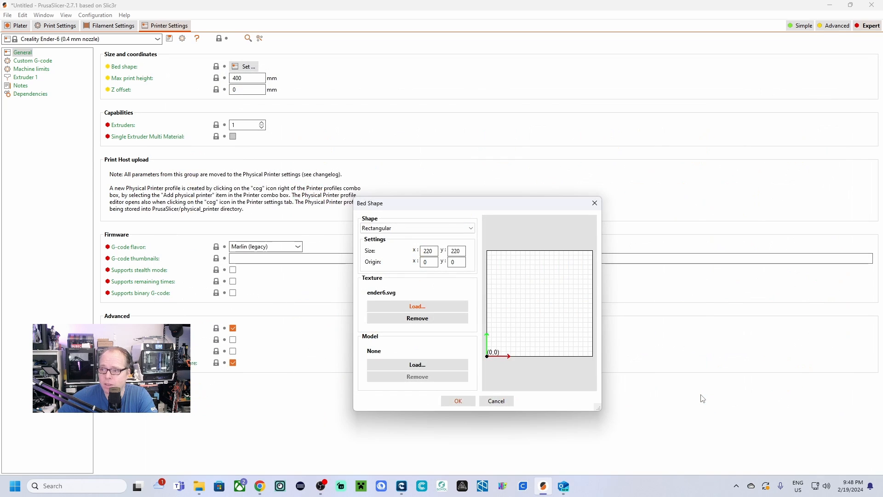
Check the STL file chooser for the bed model without loading a file, and accept the bed shape.
{"action": "left_click", "coordinate": [422, 367]}
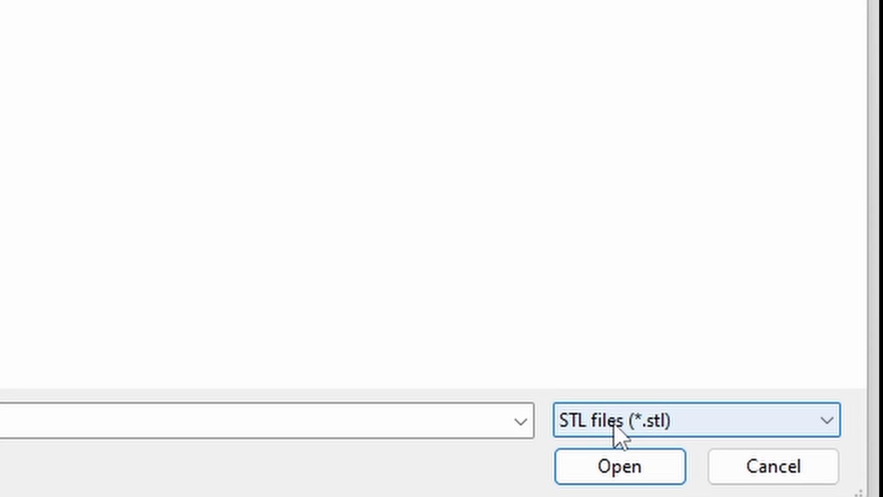
{"action": "left_click", "coordinate": [616, 465]}
{"action": "left_click", "coordinate": [457, 400]}
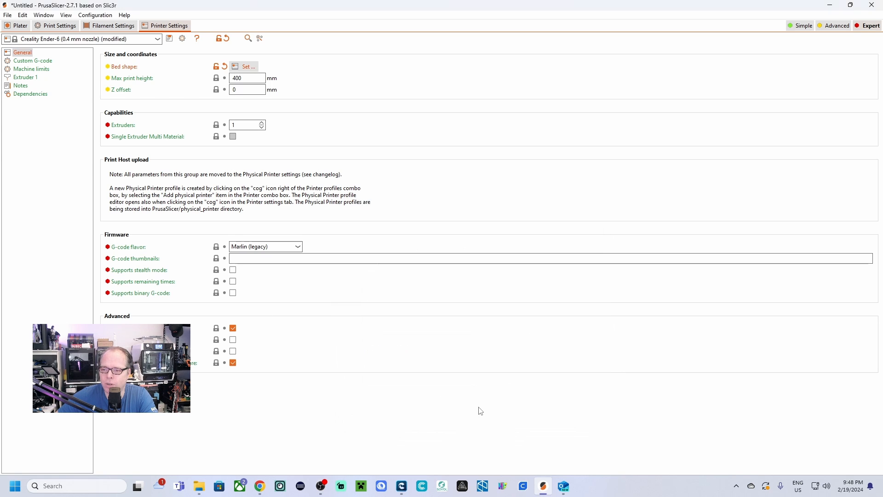
Check the bed on the plater and set the printer's maximum print height to 250 mm.
{"action": "left_click", "coordinate": [24, 28]}
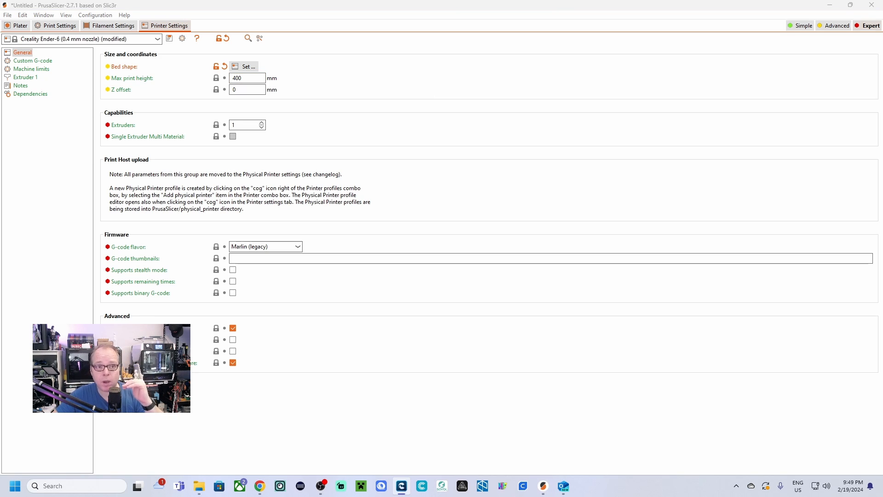
{"action": "double_click", "coordinate": [237, 79]}
{"action": "type", "text": "250"}
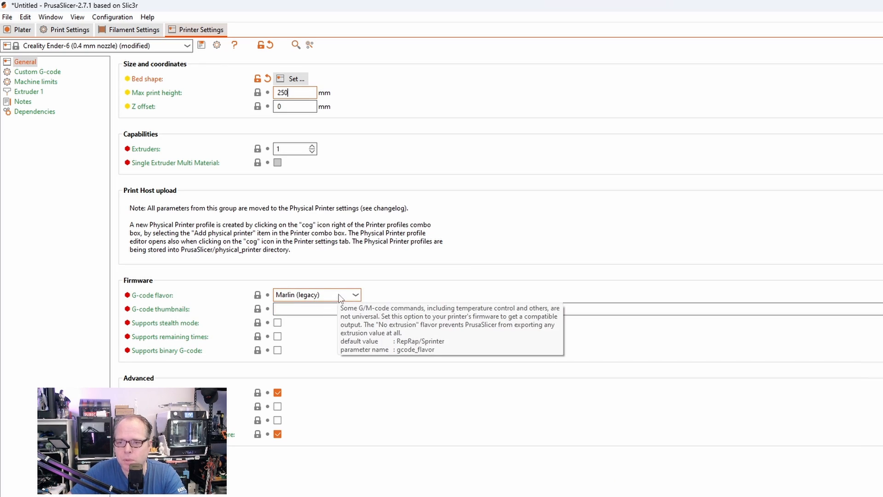
Set the firmware's G-code flavor to RepRapFirmware and the G-code thumbnails to "64x64, 32x32".
{"action": "left_click", "coordinate": [355, 295]}
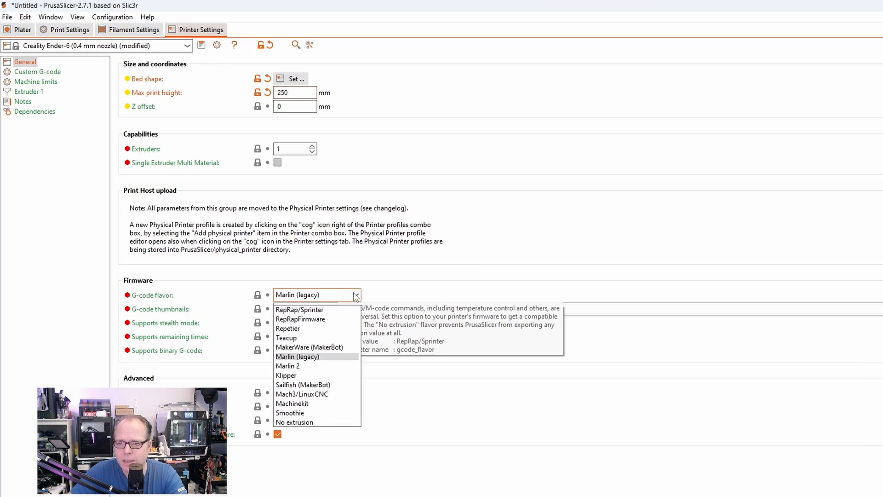
{"action": "left_click", "coordinate": [292, 320]}
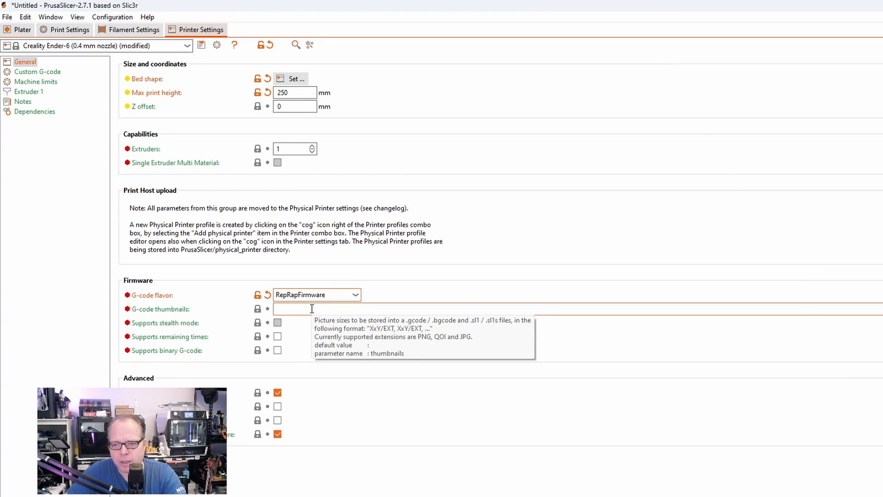
{"action": "left_click", "coordinate": [321, 307]}
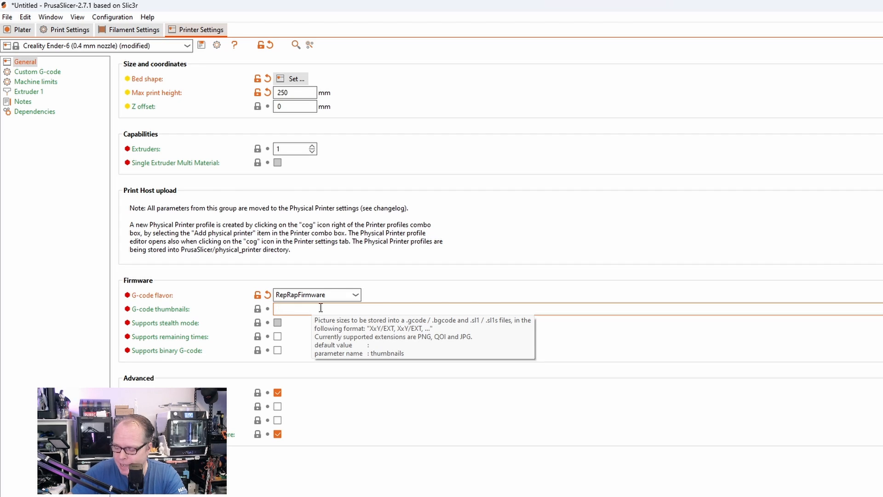
{"action": "type", "text": "64x64,"}
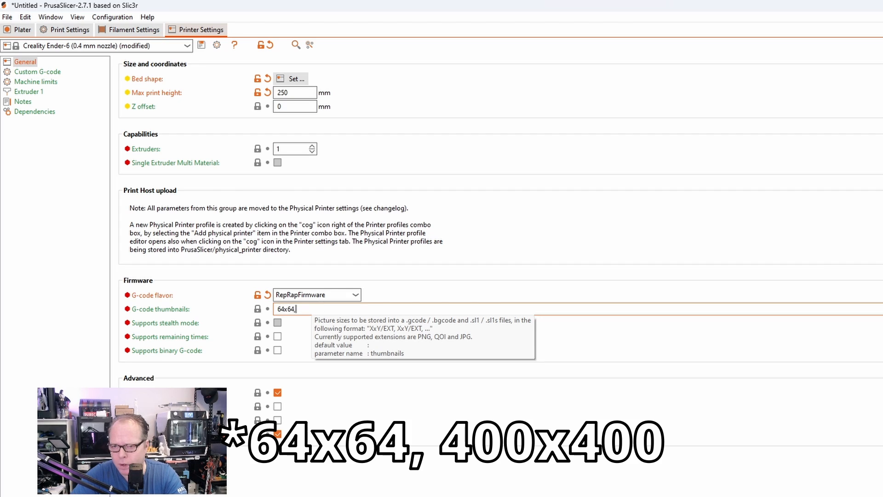
{"action": "type", "text": " 32x32"}
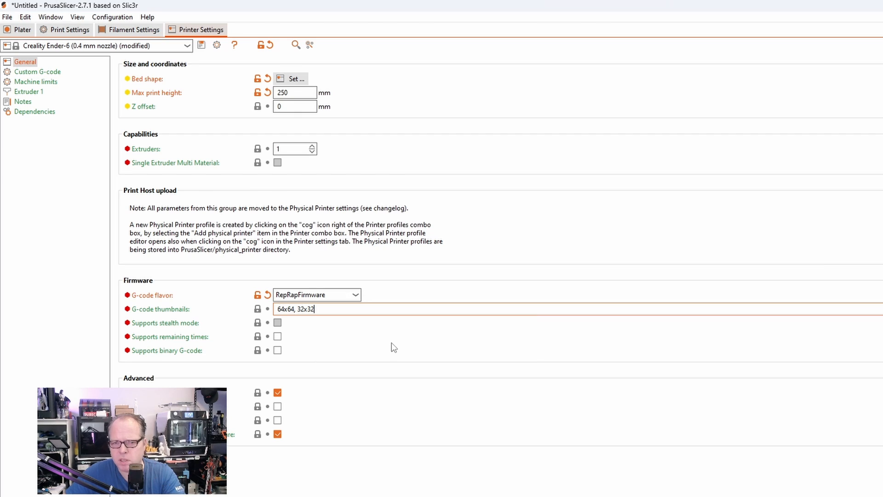
Add the line "G29 ; ABL" below "G28 ; home all axis" in the printer's start G-code.
{"action": "left_click", "coordinate": [46, 73]}
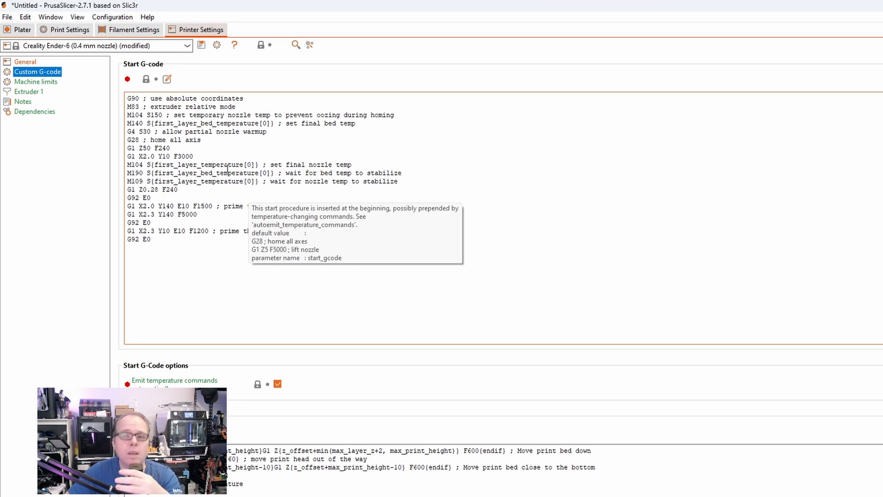
{"action": "left_click", "coordinate": [210, 140]}
{"action": "key", "text": "Return"}
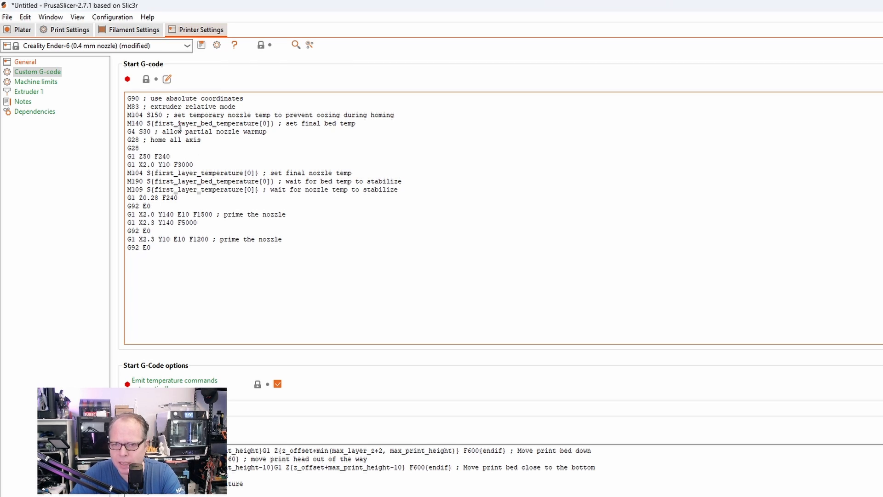
{"action": "key", "text": "BackSpace"}
{"action": "type", "text": "9"}
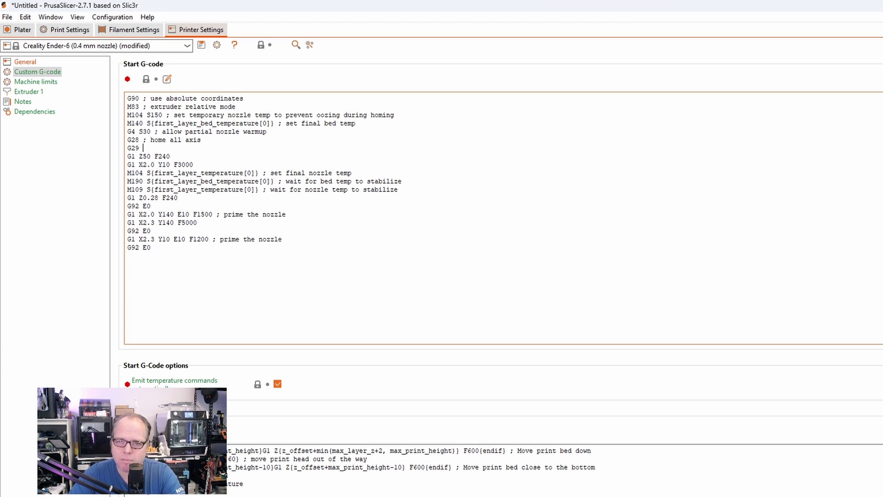
{"action": "type", "text": "0 ; ABL"}
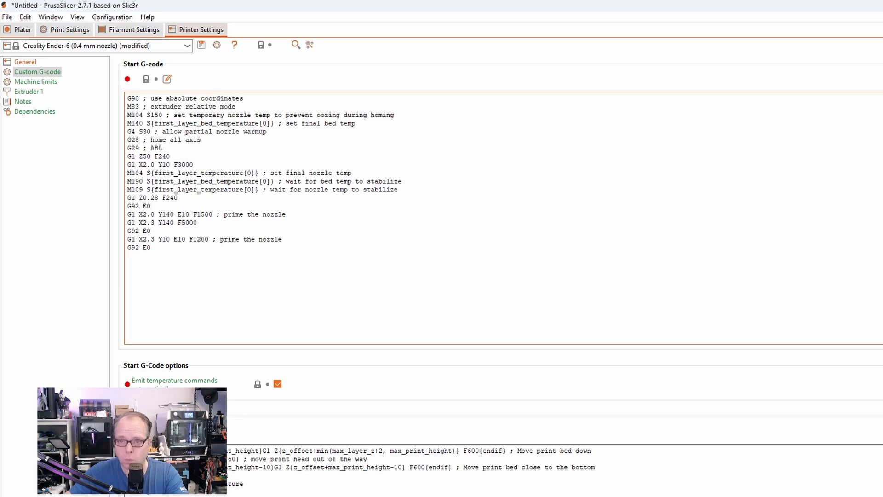
Set the maximum feedrates for X and Y in the machine limits to 800 mm/s each.
{"action": "left_click", "coordinate": [48, 82]}
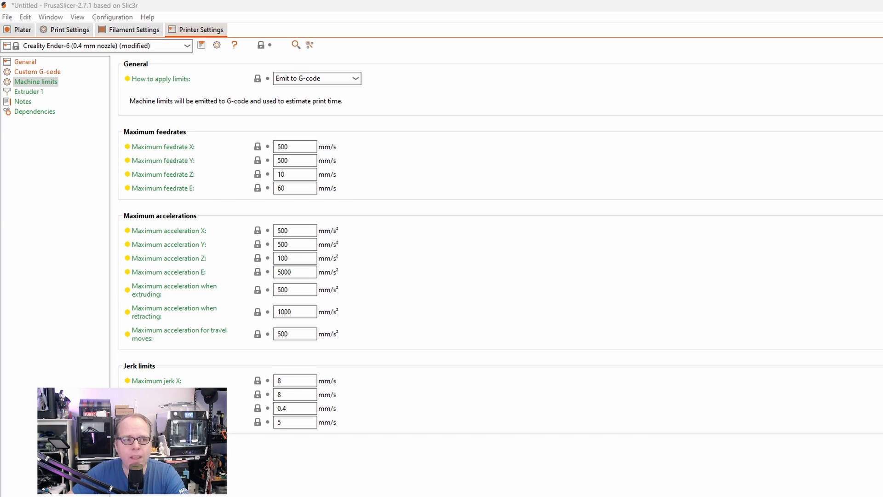
{"action": "left_click", "coordinate": [233, 147]}
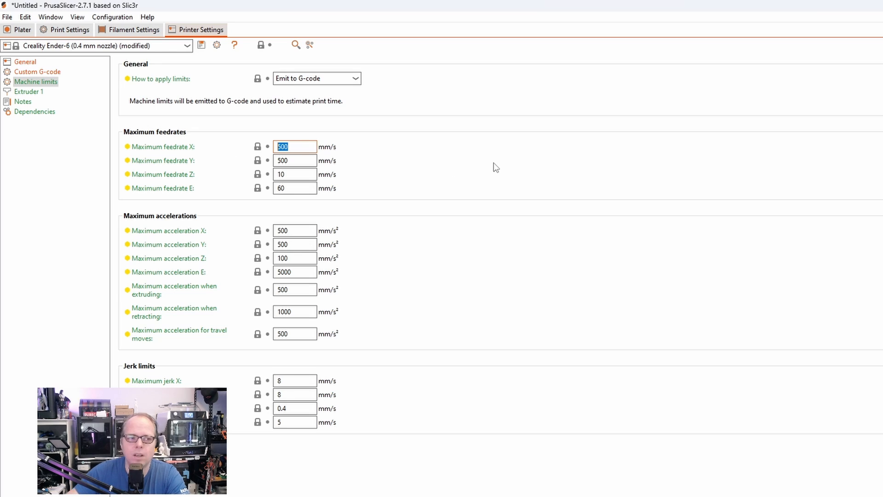
{"action": "type", "text": "800"}
{"action": "key", "text": "Tab"}
{"action": "type", "text": "800"}
{"action": "key", "text": "Tab"}
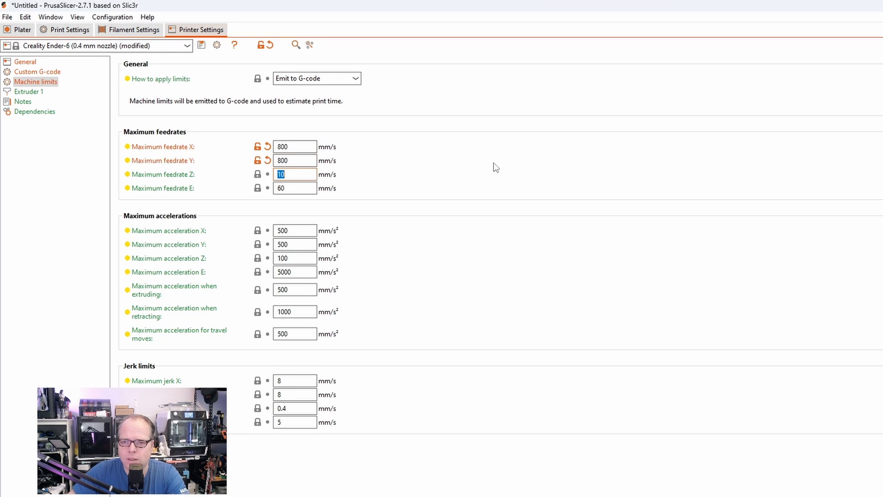
Set the maximum feedrates in the machine limits to 30 mm/s for Z and 100 mm/s for E.
{"action": "type", "text": "30"}
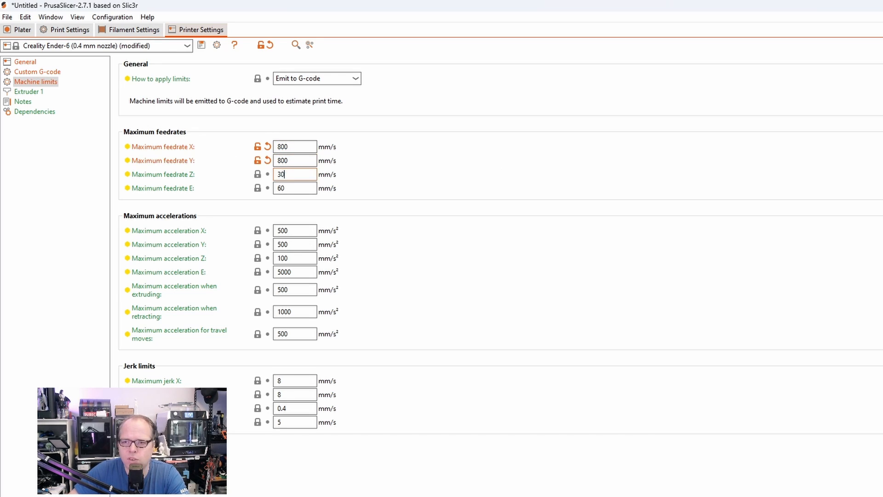
{"action": "key", "text": "Tab"}
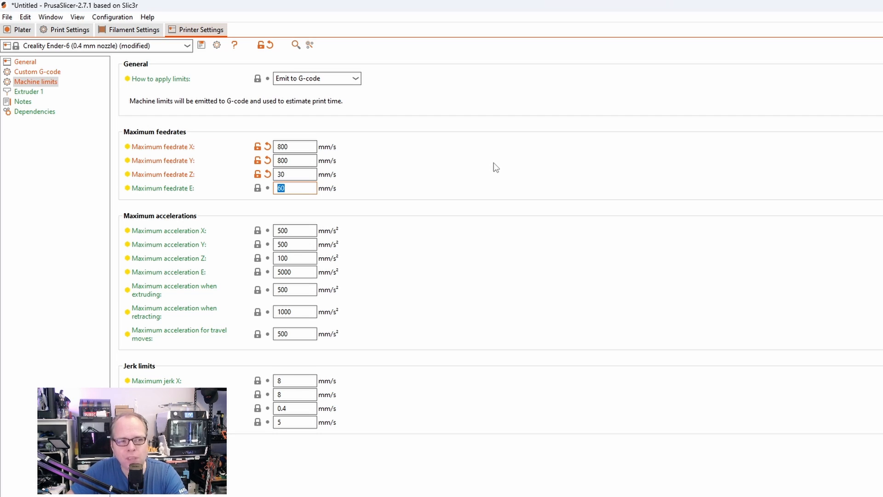
{"action": "type", "text": "100"}
{"action": "key", "text": "Tab"}
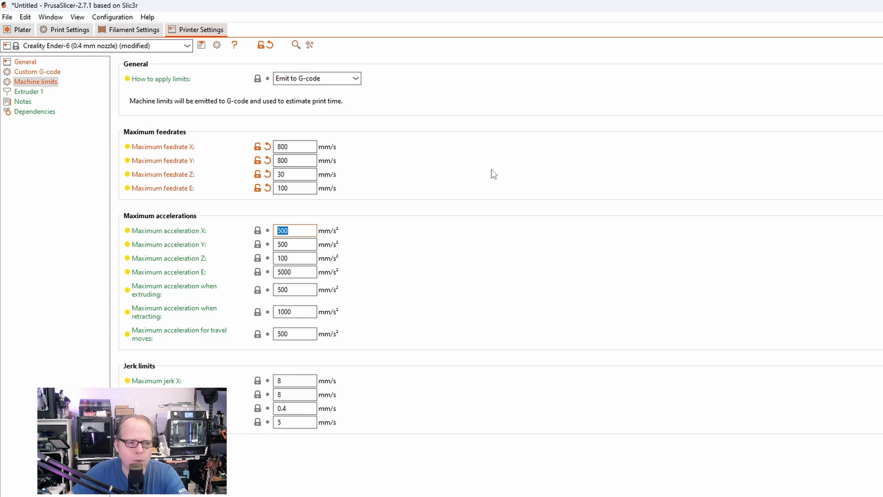
Set the maximum accelerations to 20000 mm/s² for X and Y and 500 mm/s² for Z.
{"action": "type", "text": "20000"}
{"action": "key", "text": "Tab"}
{"action": "type", "text": "200"}
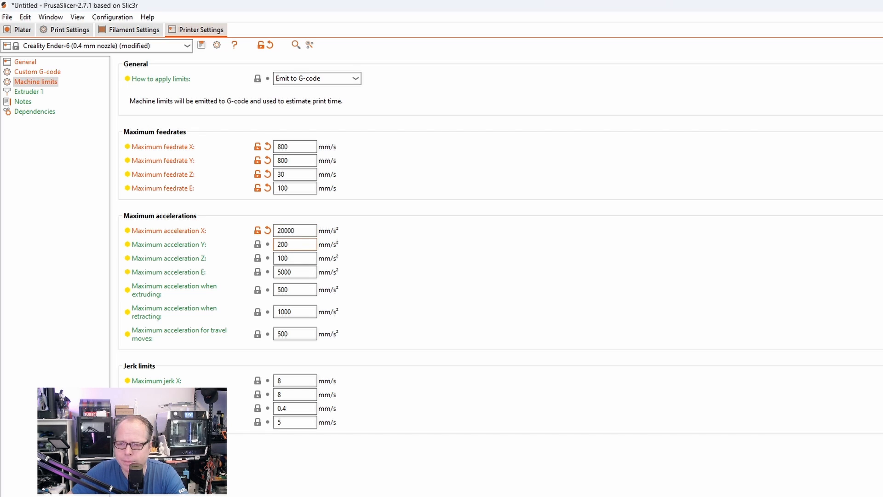
{"action": "key", "text": "Tab"}
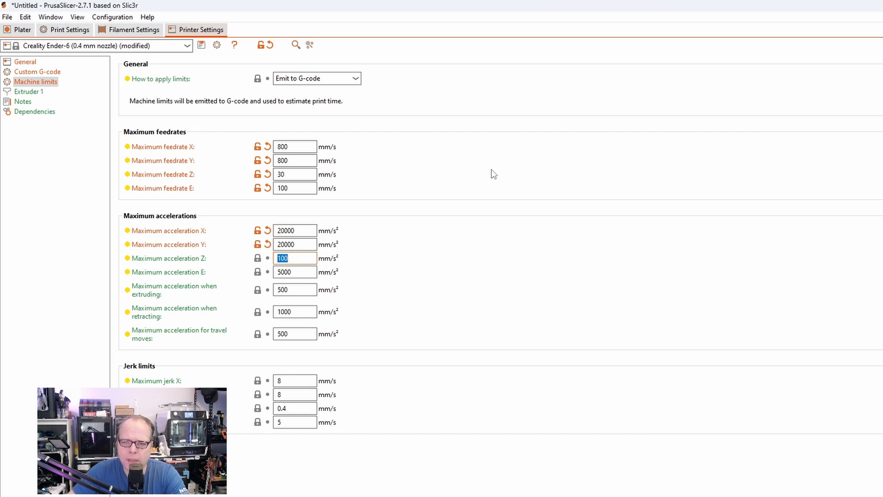
{"action": "type", "text": "500"}
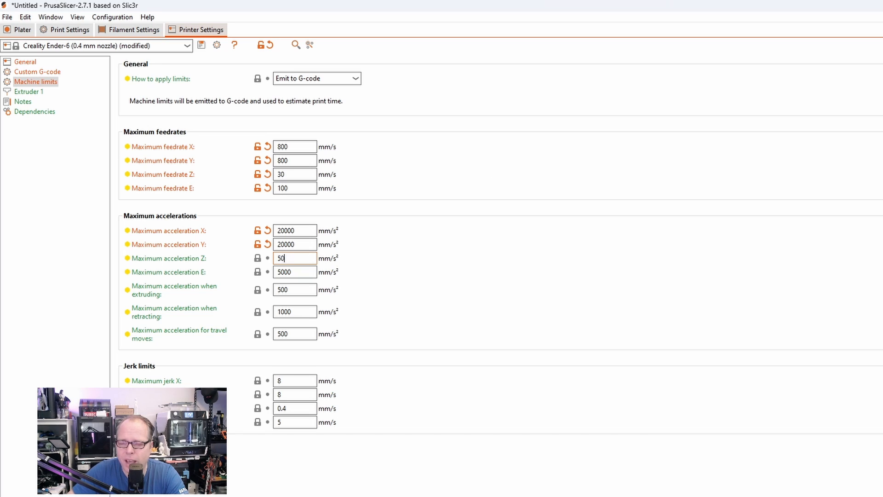
{"action": "key", "text": "Tab"}
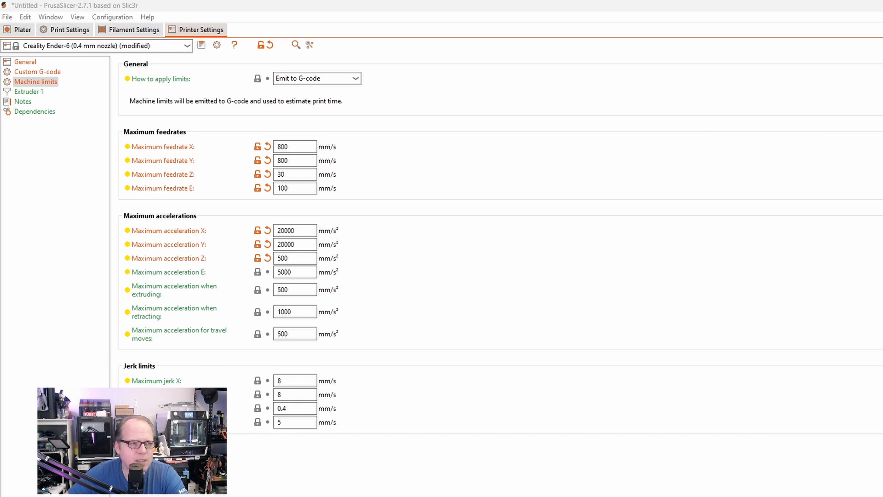
Set the jerk limits to 9 mm/s for X and Y, 2 mm/s for Z and 2.5 mm/s for E.
{"action": "double_click", "coordinate": [289, 381]}
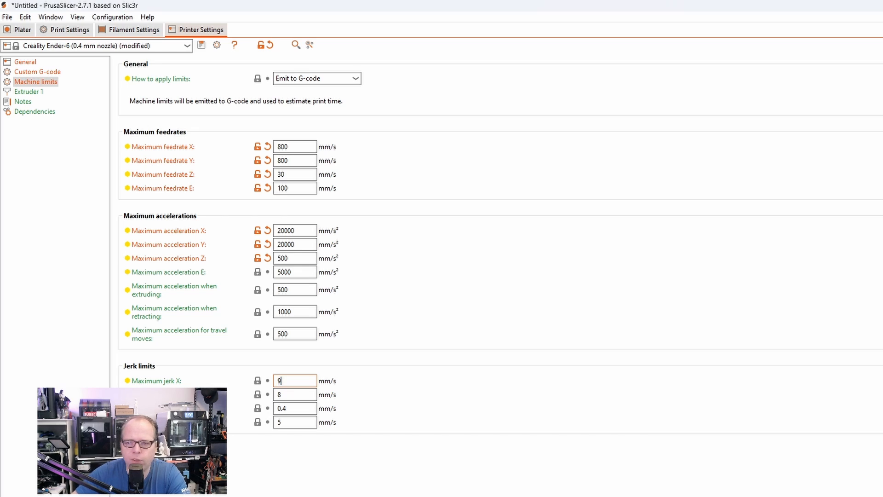
{"action": "type", "text": "9"}
{"action": "key", "text": "Tab"}
{"action": "type", "text": "9"}
{"action": "key", "text": "Tab"}
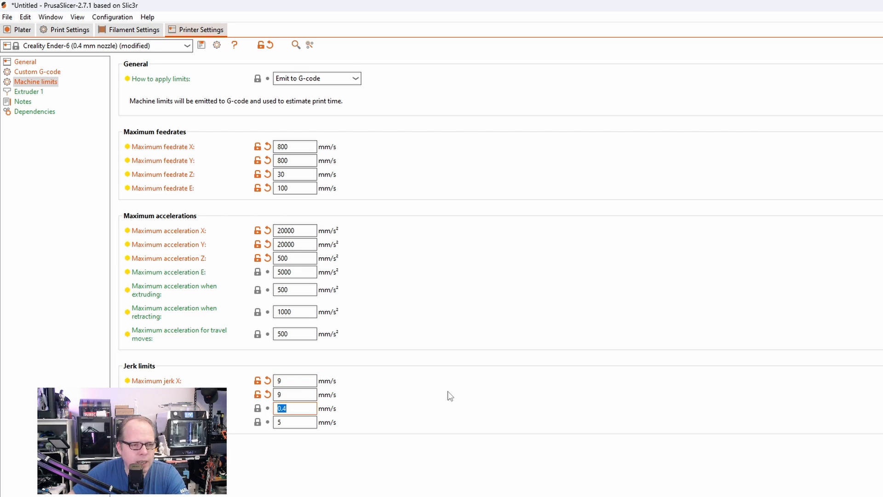
{"action": "type", "text": "2"}
{"action": "key", "text": "Tab"}
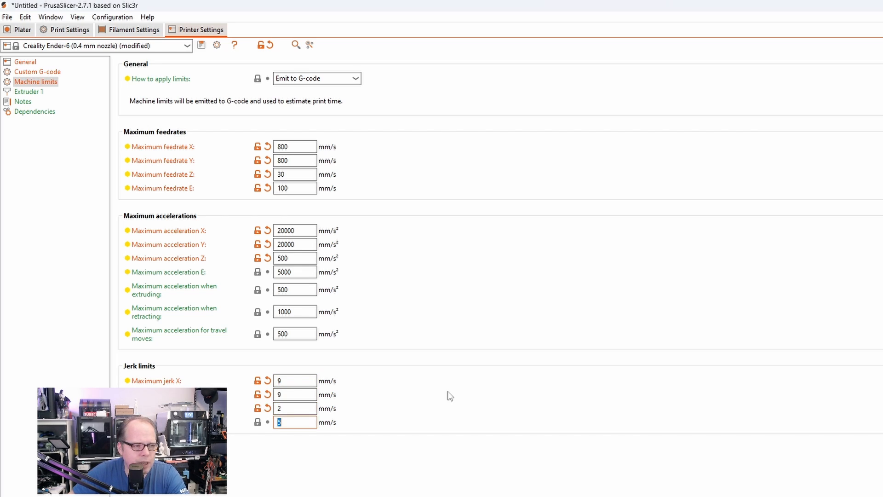
{"action": "type", "text": "2.5"}
Set Extruder 1's retraction length to 2 mm and its retraction and deretraction speeds to 30 mm/s.
{"action": "left_click", "coordinate": [29, 91]}
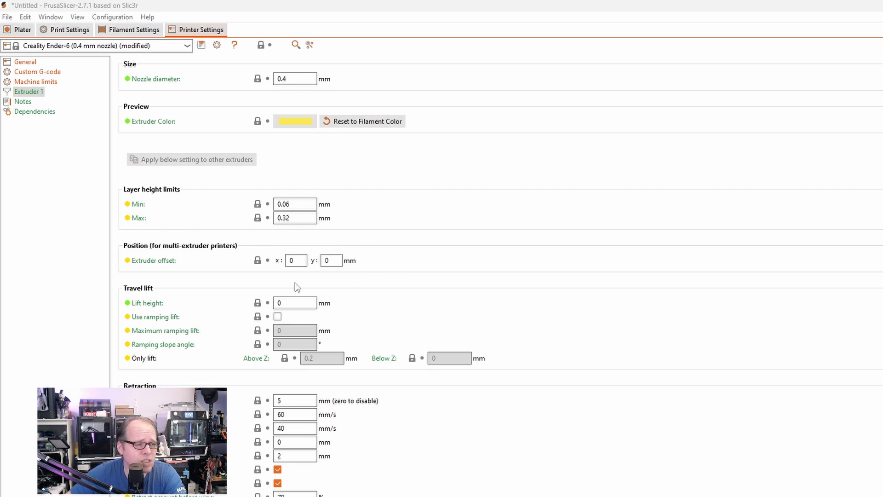
{"action": "scroll", "coordinate": [297, 285], "scroll_direction": "down", "scroll_amount": 1}
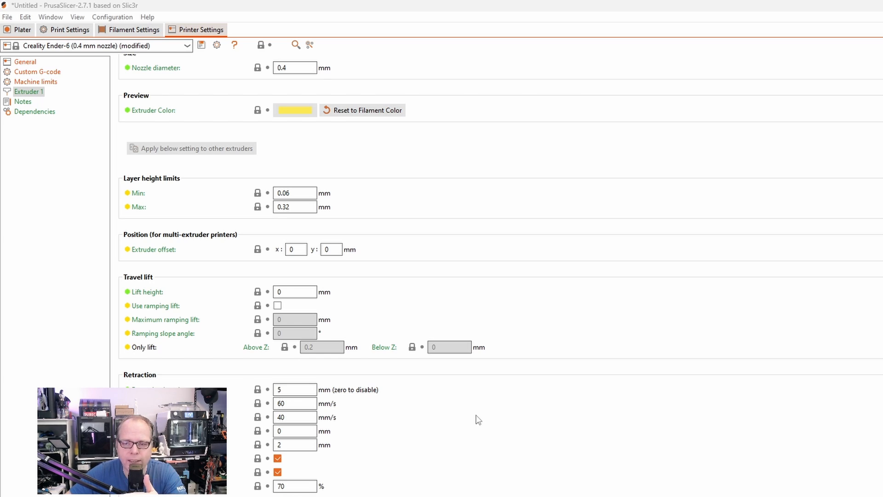
{"action": "left_click_drag", "start_coordinate": [276, 391], "coordinate": [446, 396]}
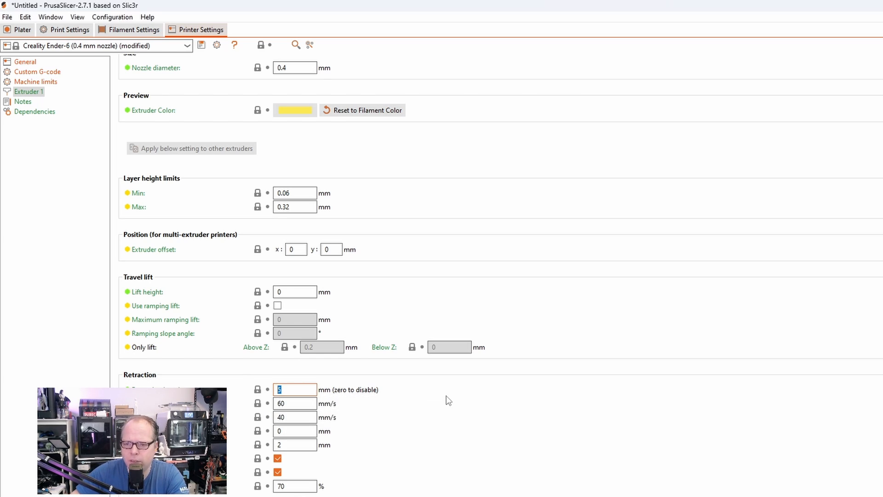
{"action": "type", "text": "2"}
{"action": "key", "text": "Tab"}
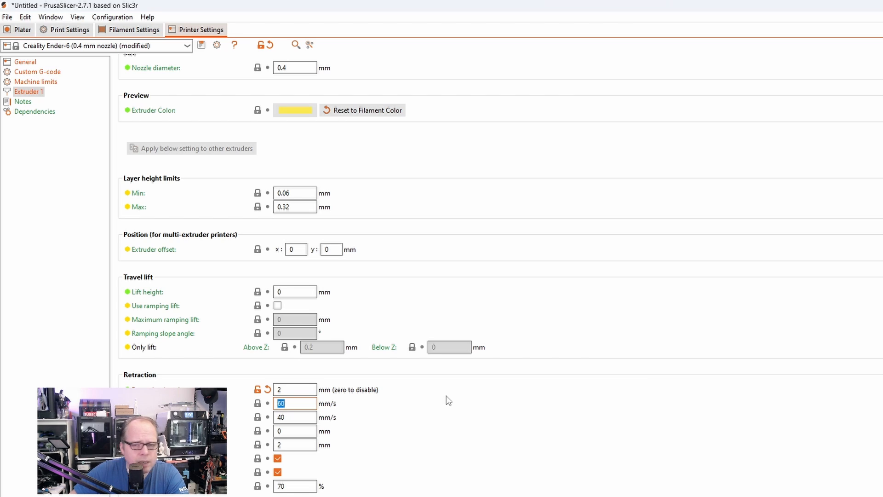
{"action": "type", "text": "30"}
{"action": "key", "text": "Tab"}
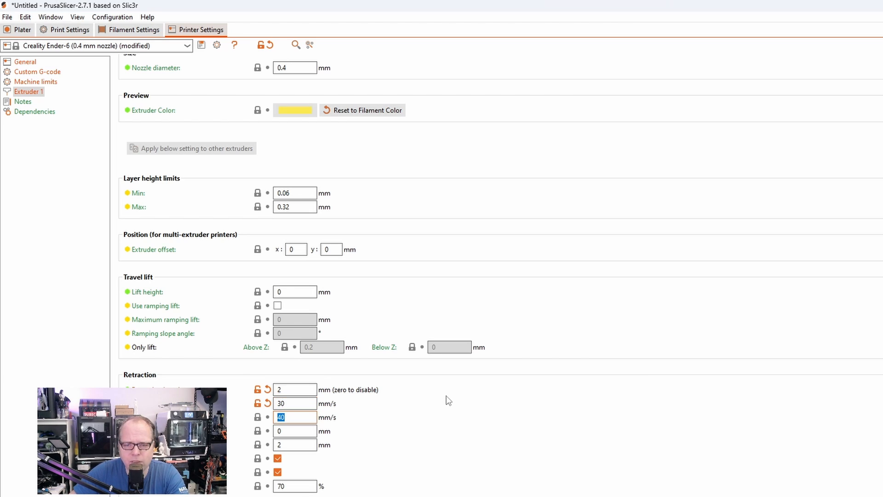
{"action": "type", "text": "30"}
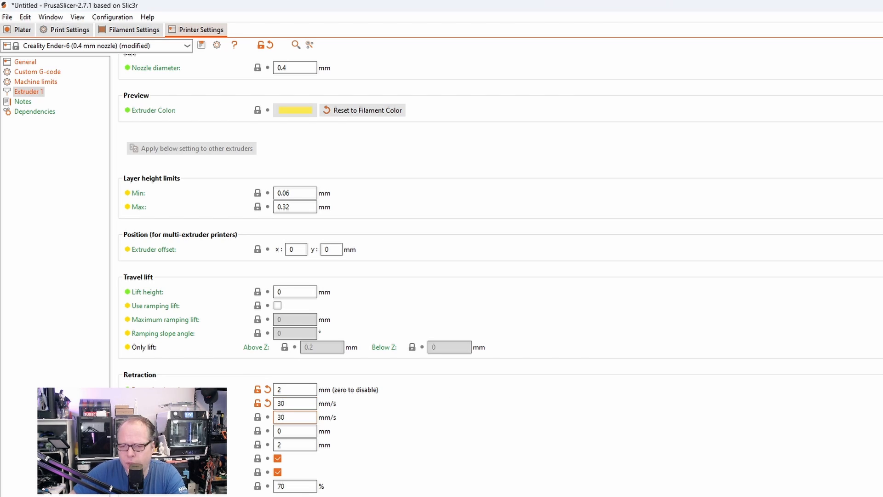
{"action": "key", "text": "Tab"}
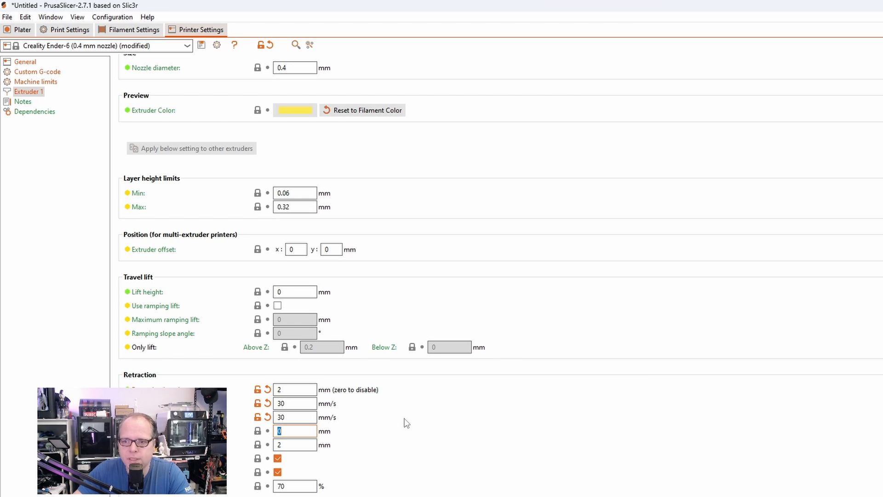
Review the speed values of the 0.20 mm NORMAL SPEED print preset and the list of available print presets.
{"action": "left_click", "coordinate": [36, 112]}
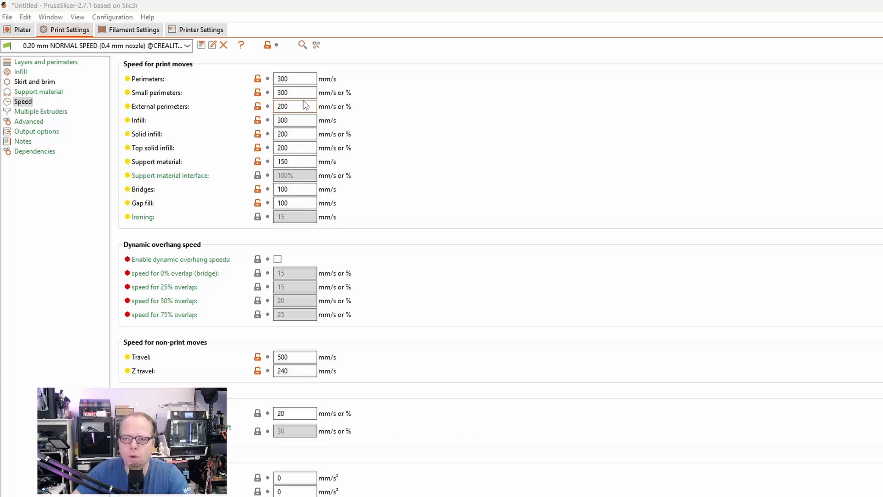
{"action": "left_click", "coordinate": [183, 46]}
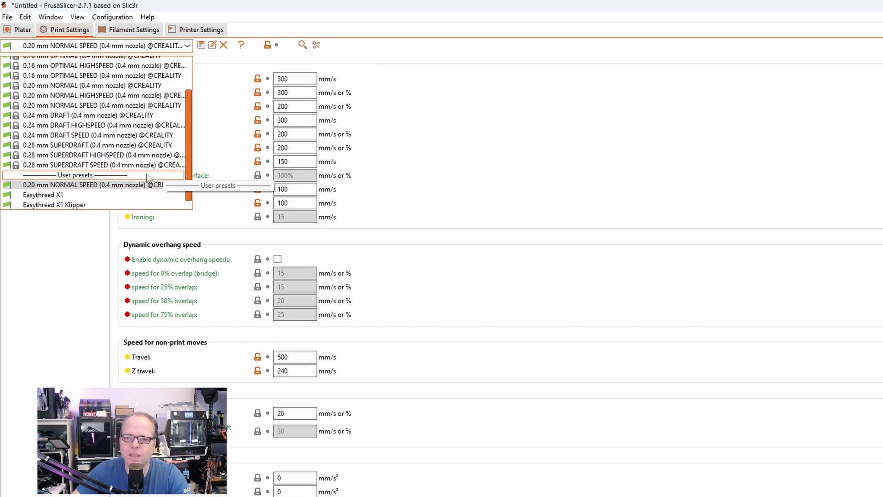
{"action": "left_click", "coordinate": [416, 102]}
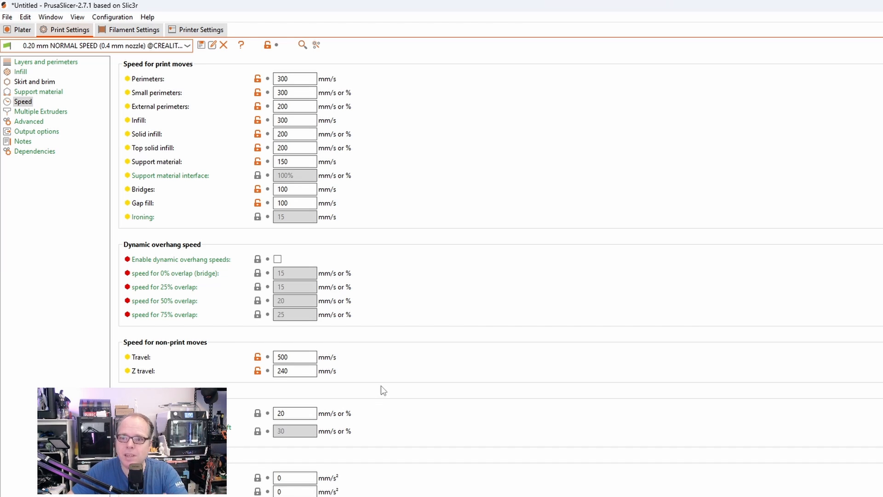
{"action": "left_click", "coordinate": [41, 111]}
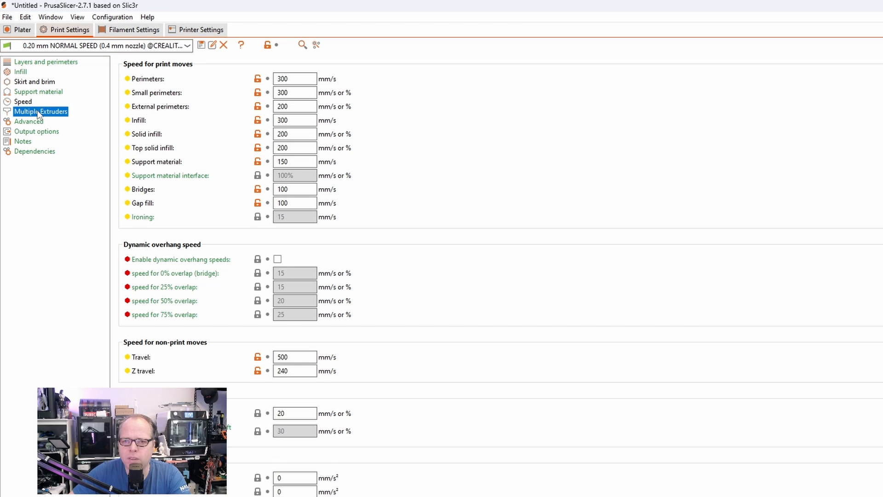
Slice the calibration cube on the plater and start exporting its G-code.
{"action": "left_click", "coordinate": [22, 30]}
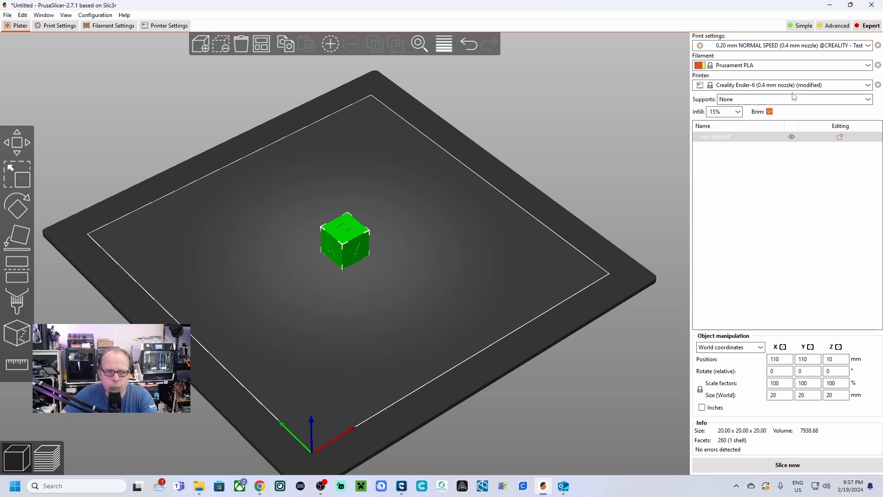
{"action": "left_click", "coordinate": [787, 465]}
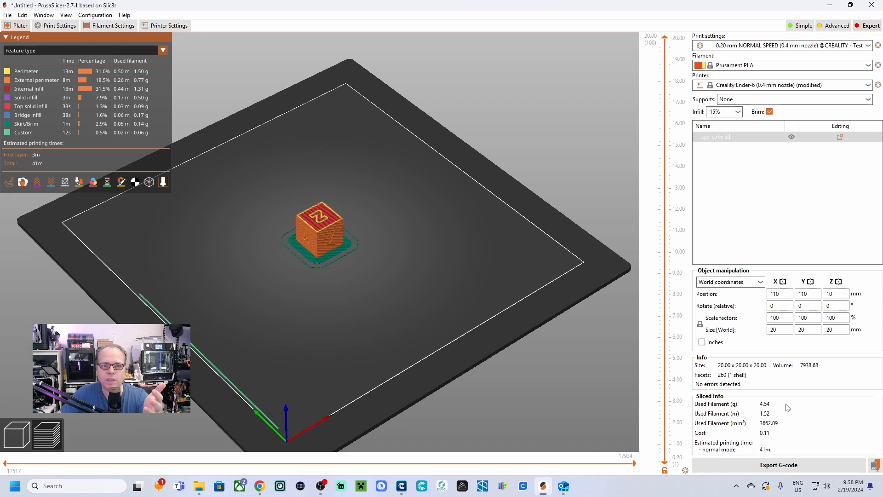
{"action": "left_click", "coordinate": [796, 466]}
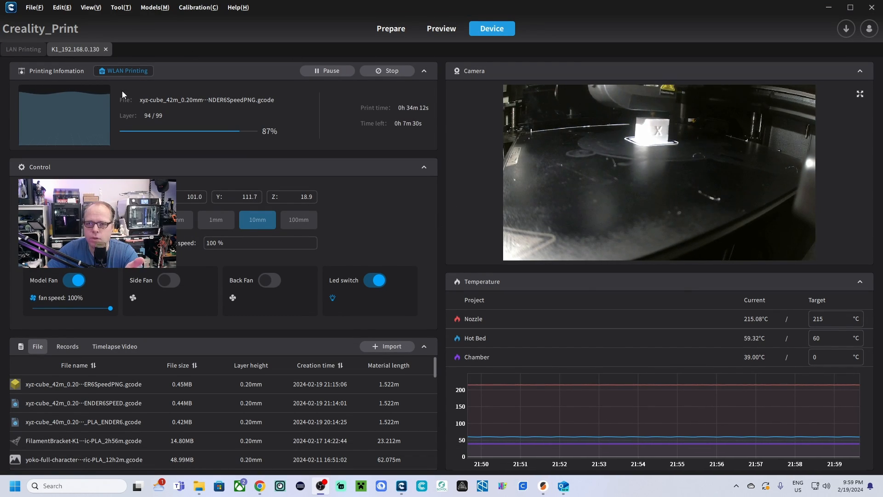
In Creality Print, view the G-code files available for import to the K1 and cancel the file selection.
{"action": "left_click", "coordinate": [395, 350]}
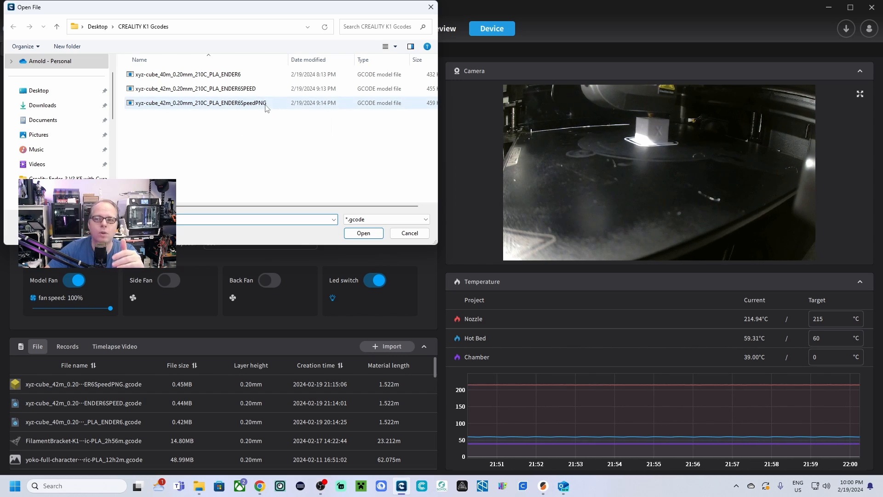
{"action": "left_click", "coordinate": [410, 233]}
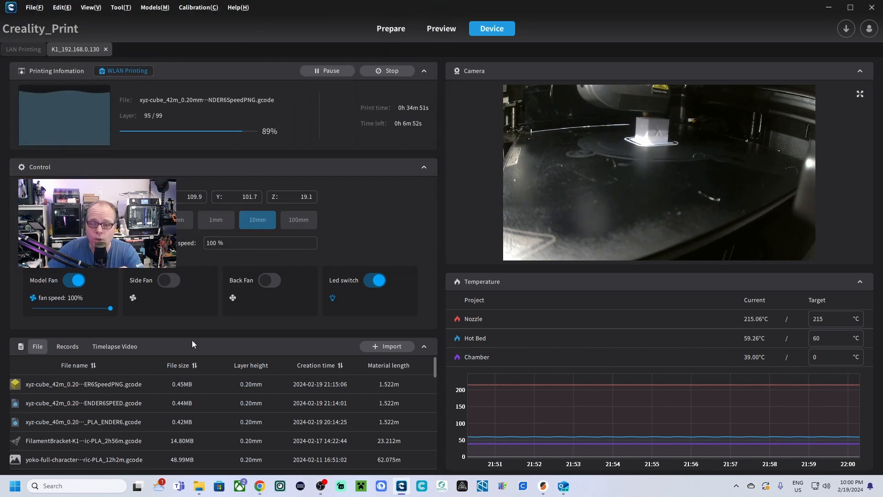